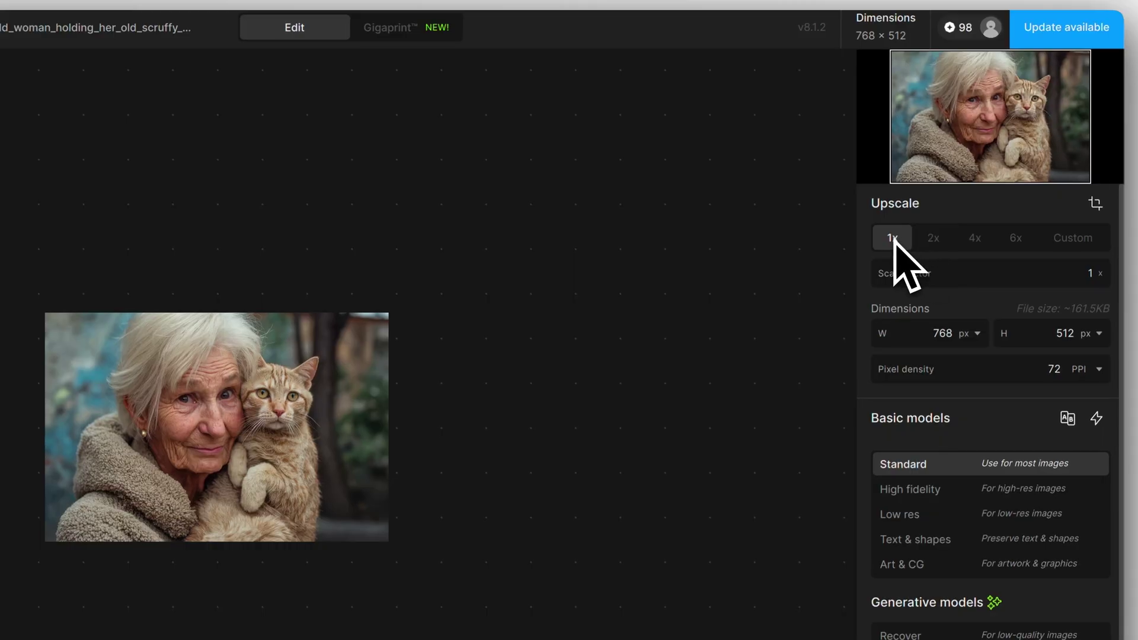
- Set a 4x upscale to 3072 × 2048 px and pan to the woman's and cat's faces
left_click(975, 239)
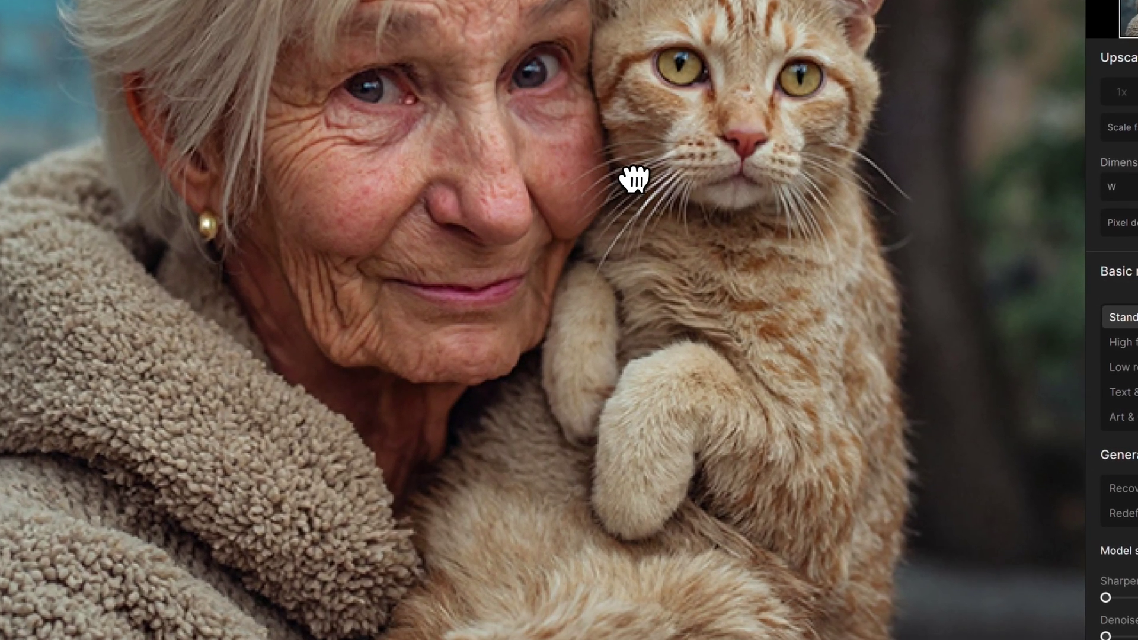
left_click_drag(673, 134, 599, 283)
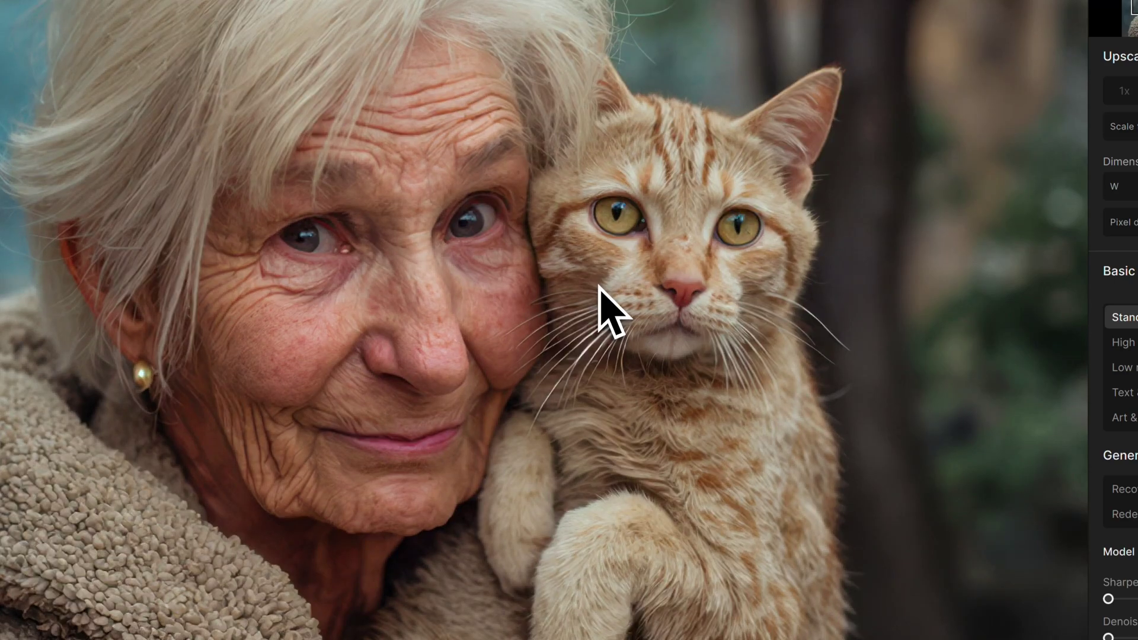
left_click_drag(358, 372, 407, 282)
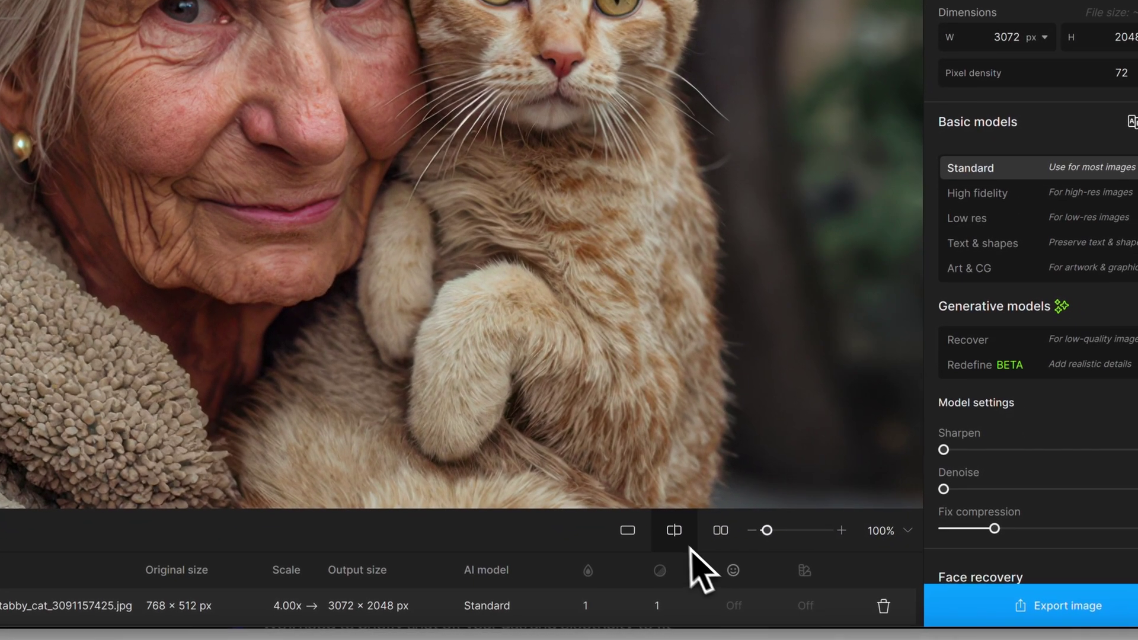
- Compare original and upscale in split and side-by-side views, then drop Fix compression from 23 to minimum
left_click(672, 529)
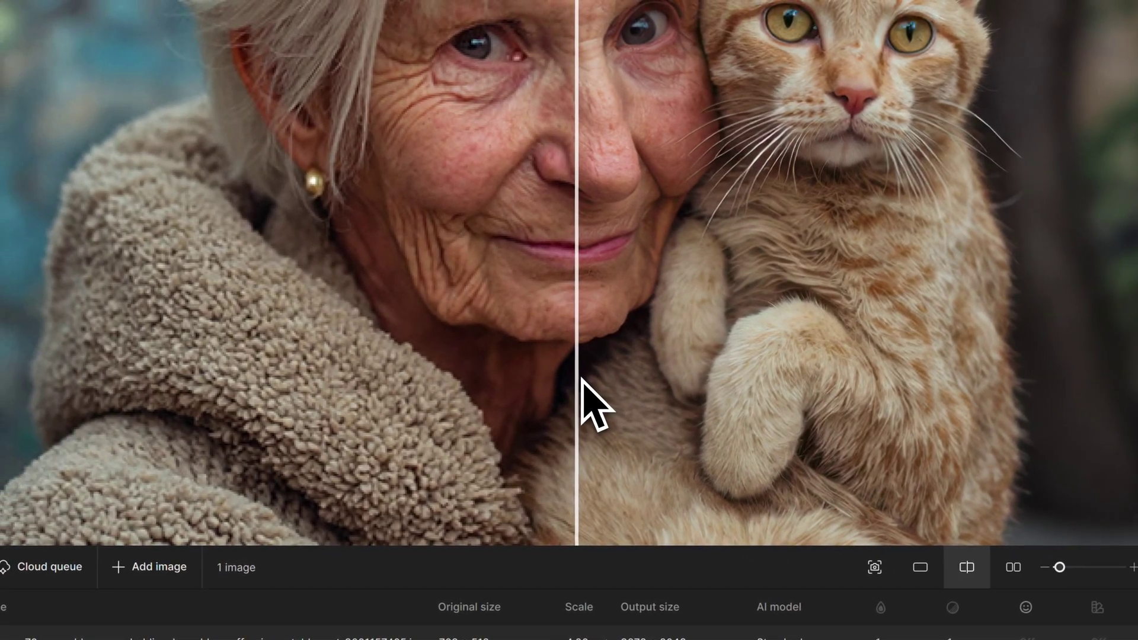
left_click_drag(296, 365, 337, 343)
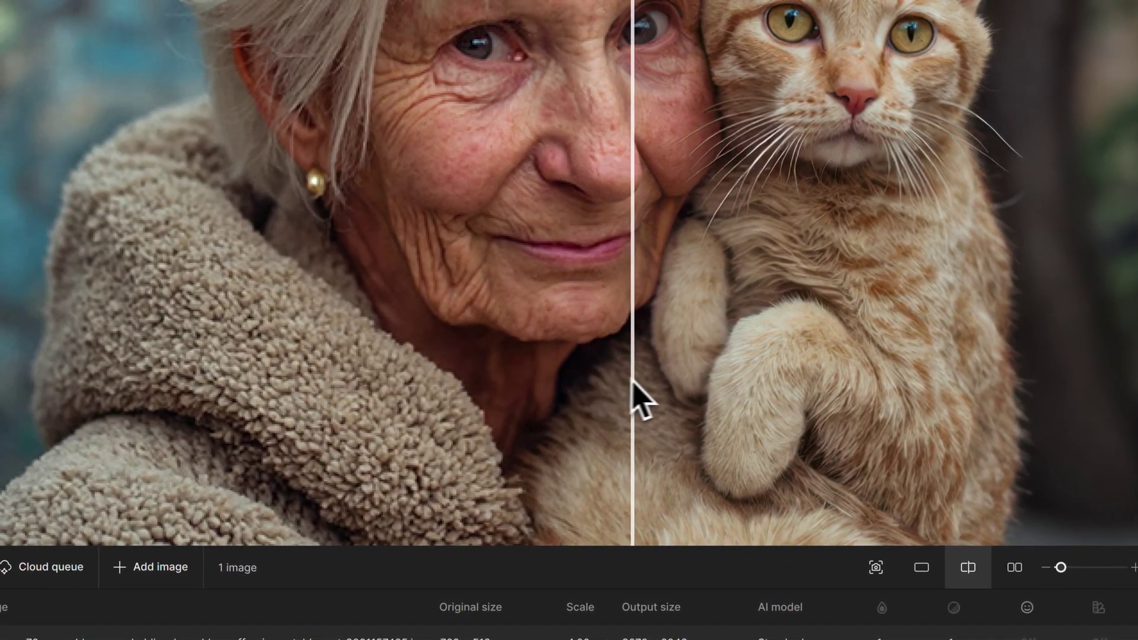
left_click_drag(637, 400, 810, 377)
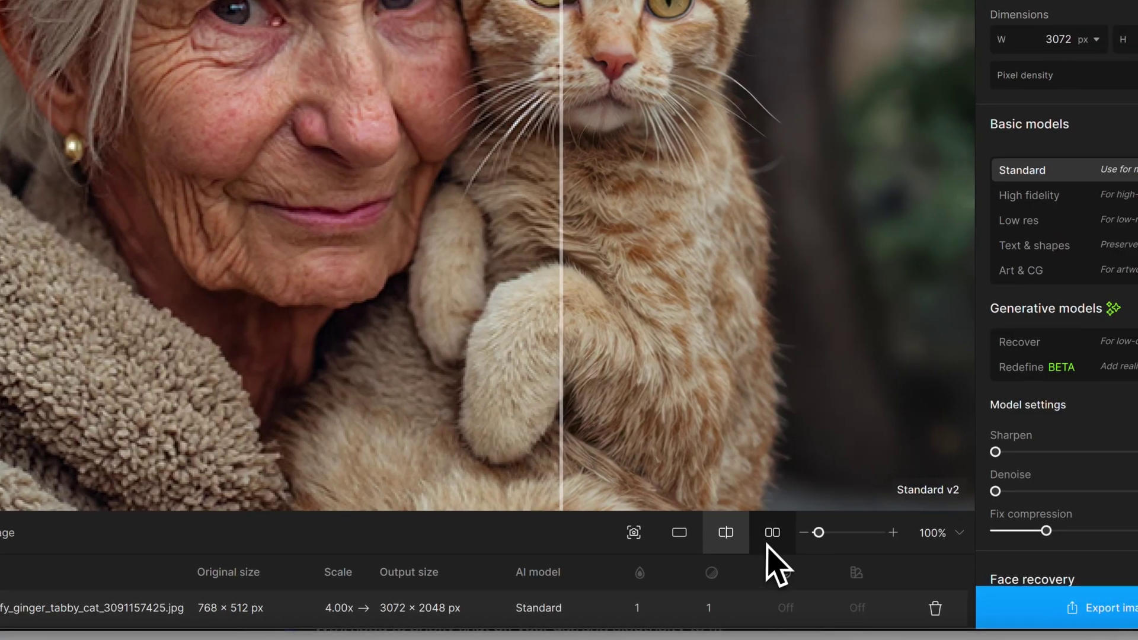
left_click(769, 536)
left_click(682, 532)
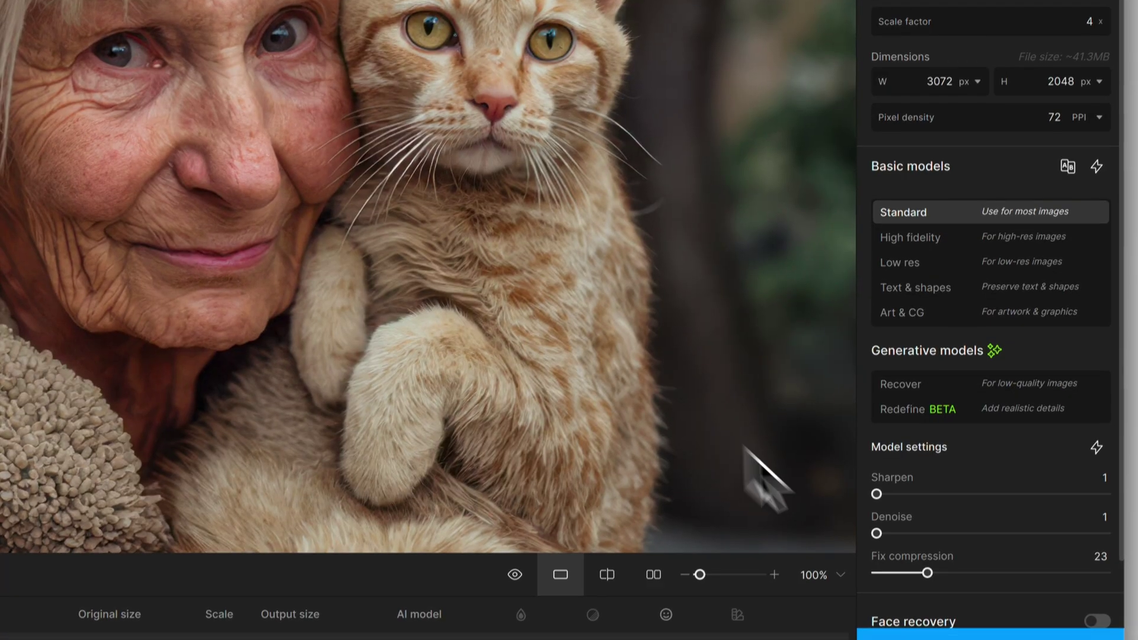
left_click_drag(928, 573, 878, 572)
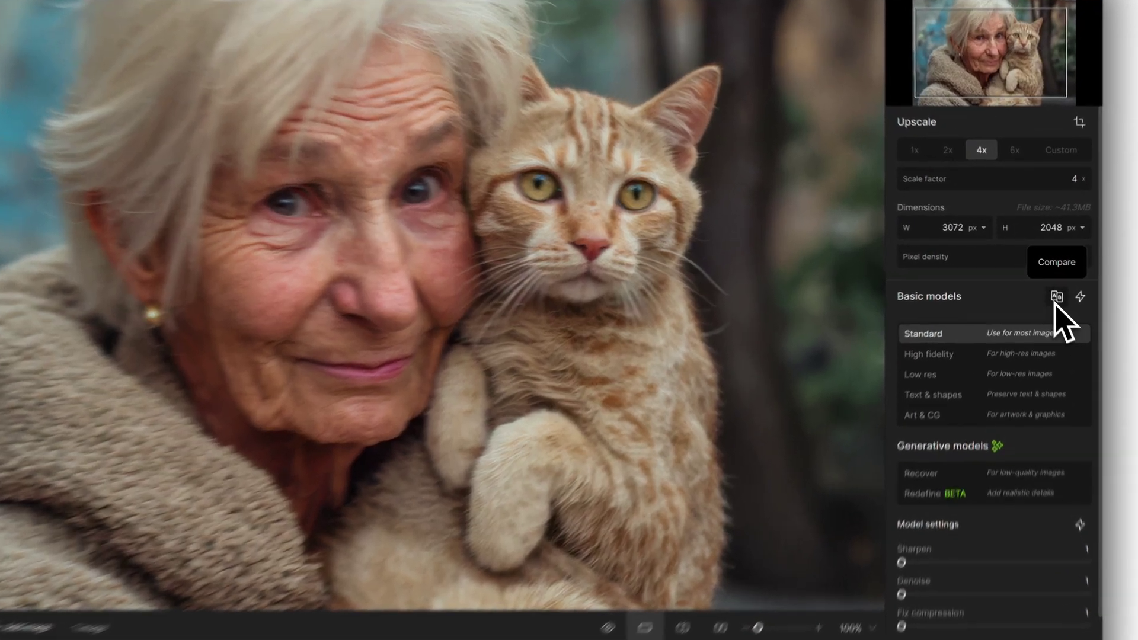
- Compare the Standard and High fidelity models side by side
left_click(1048, 288)
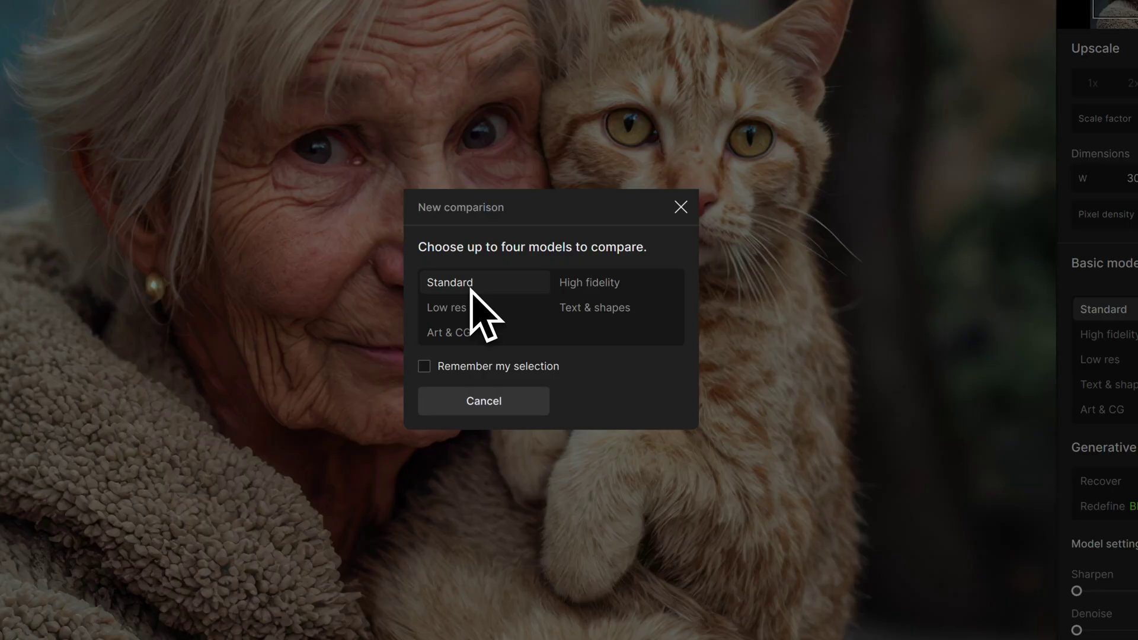
left_click(472, 290)
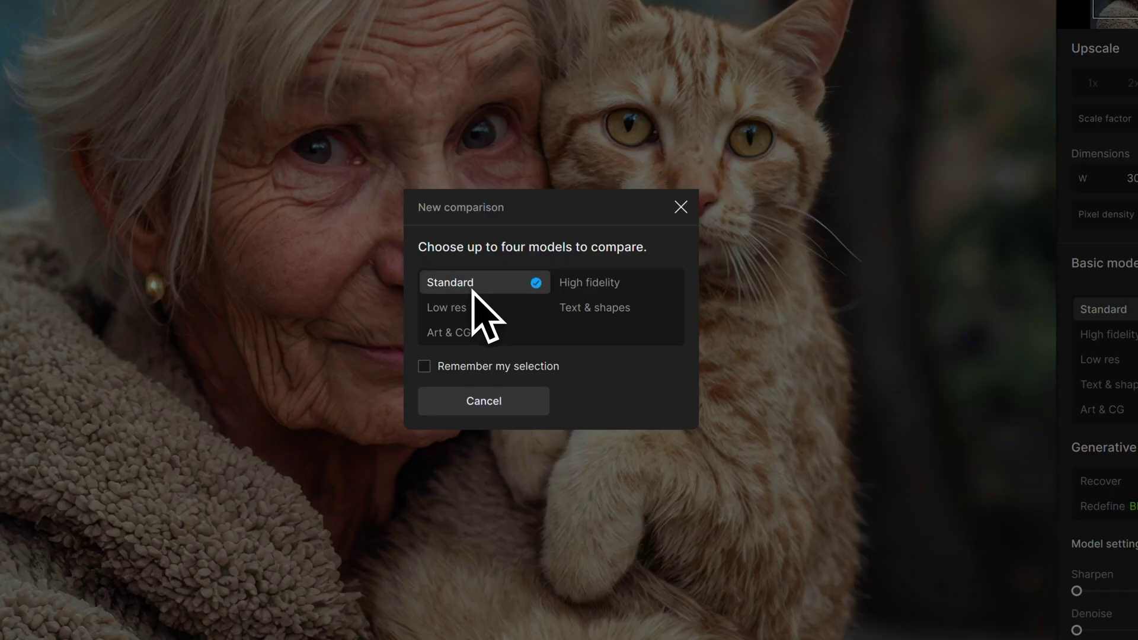
left_click(592, 288)
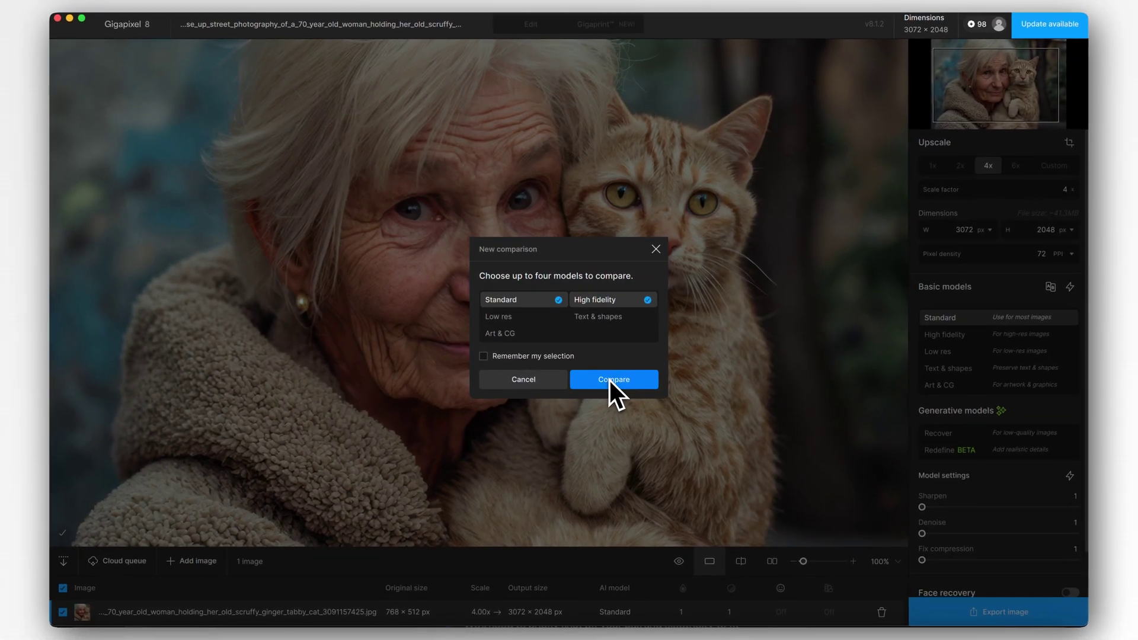
left_click(611, 396)
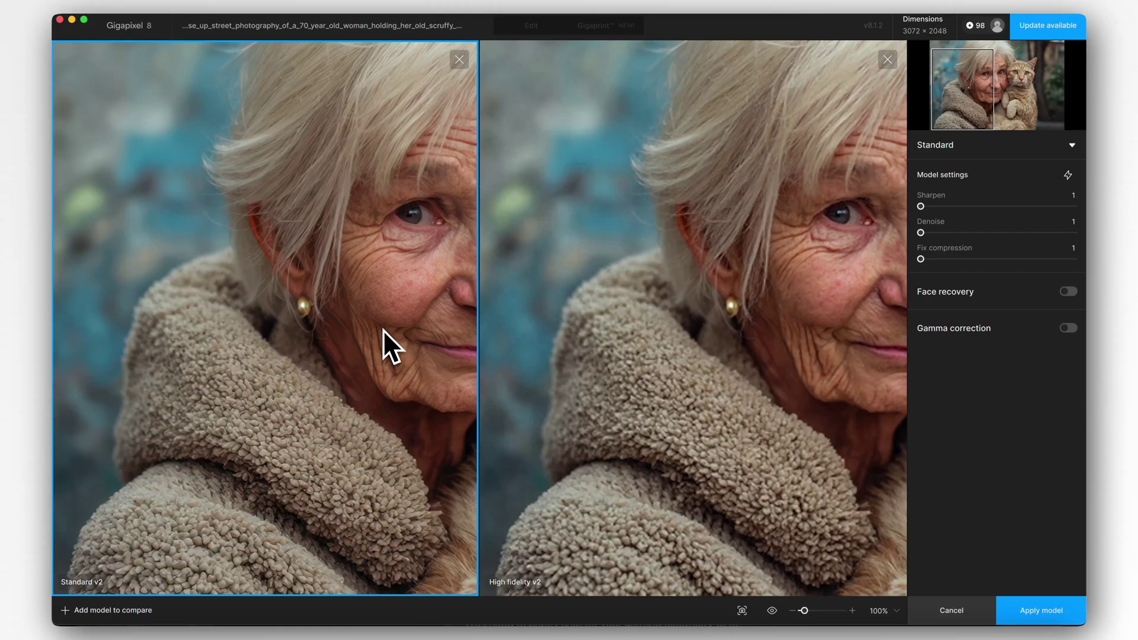
left_click_drag(384, 329, 229, 321)
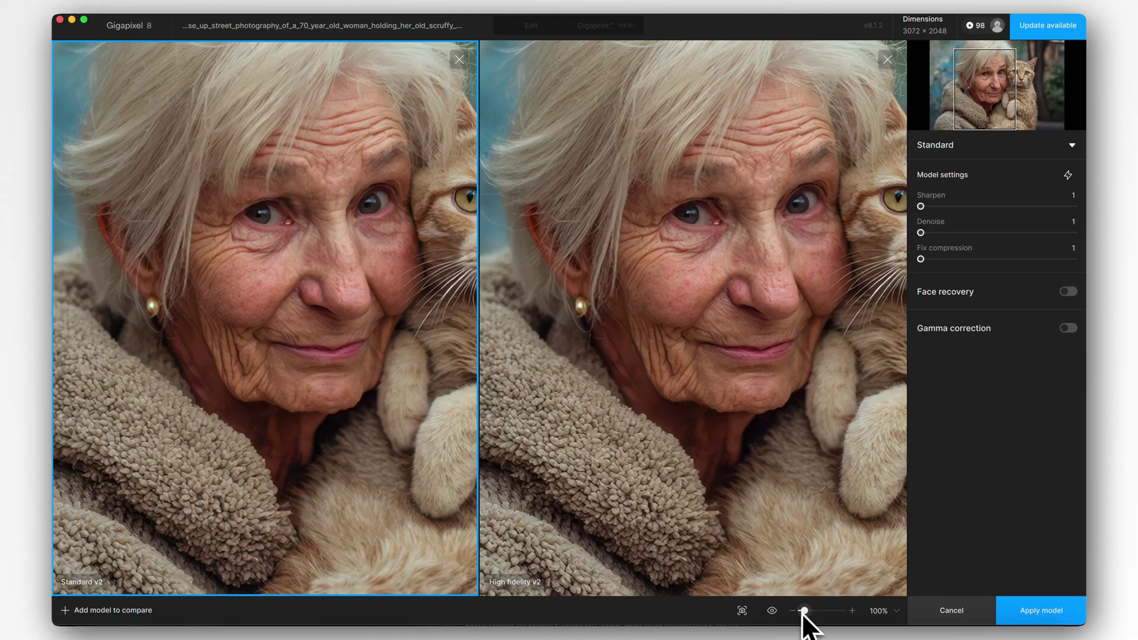
left_click_drag(806, 612, 810, 612)
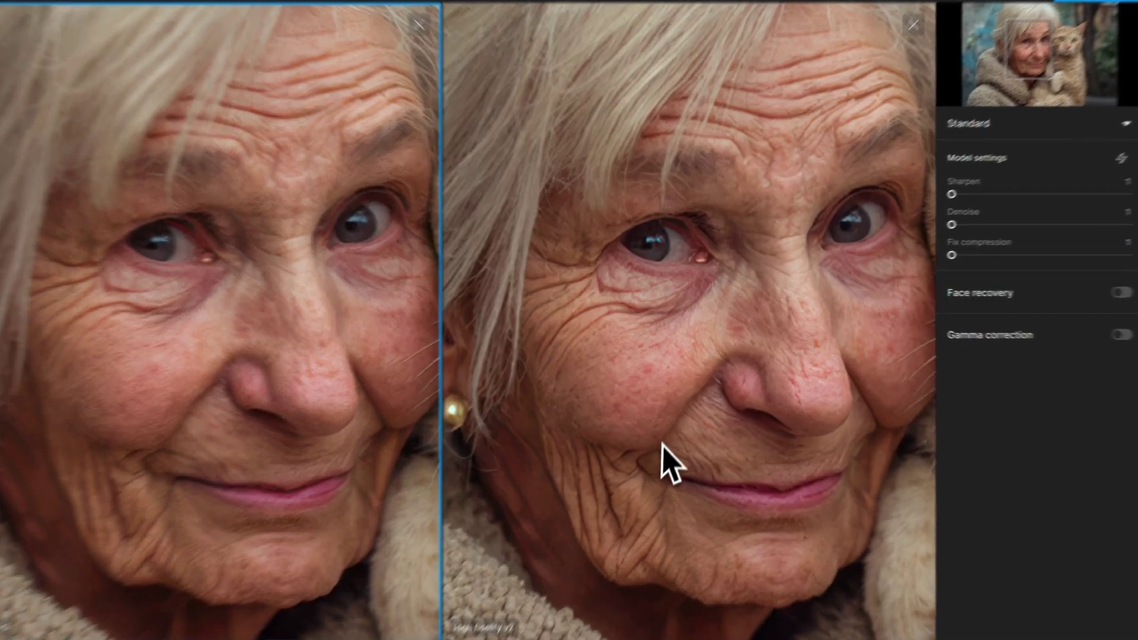
- Check the woman's cheek and mouth against the original, then apply High fidelity v2
left_click(673, 427)
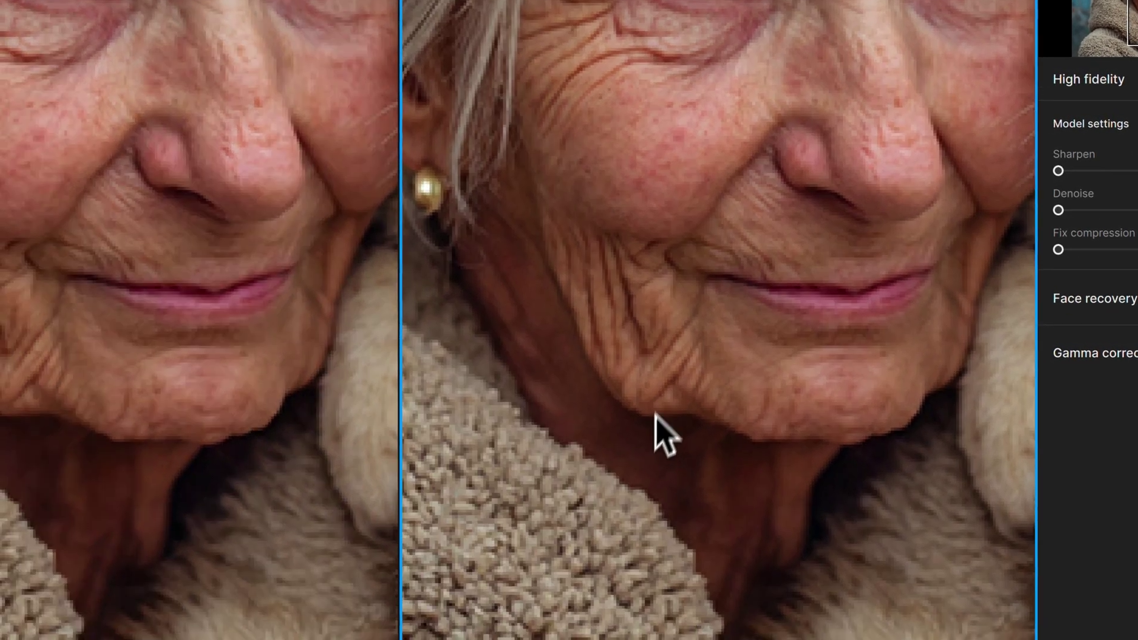
left_click_drag(628, 429, 846, 513)
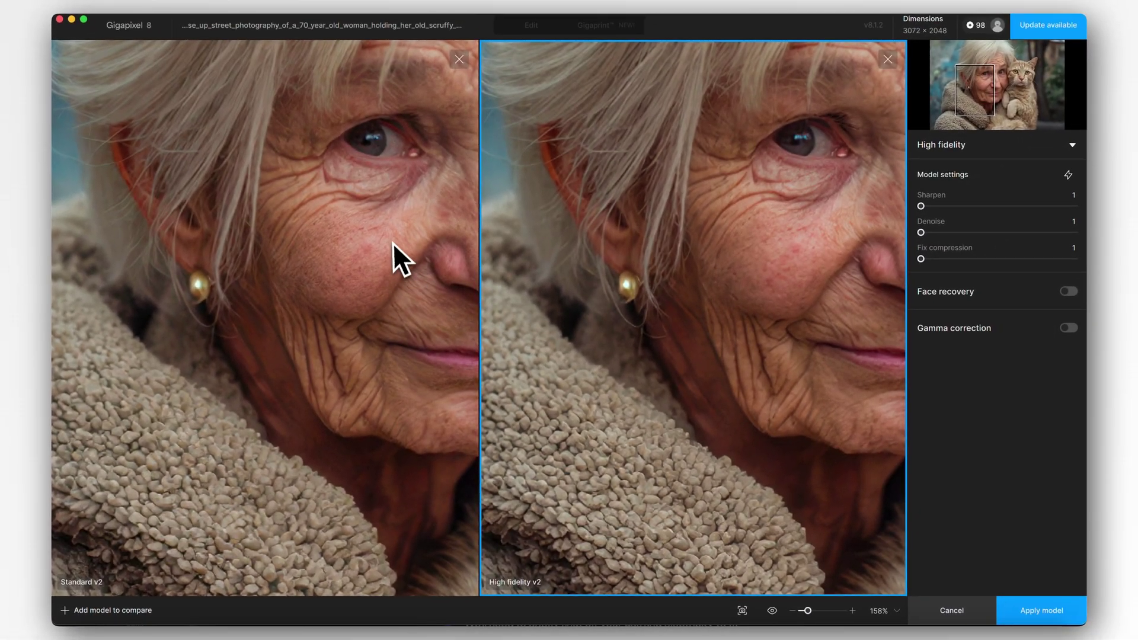
mouse_move(771, 238)
left_mouse_down()
mouse_move(782, 236)
mouse_move(767, 220)
left_mouse_up()
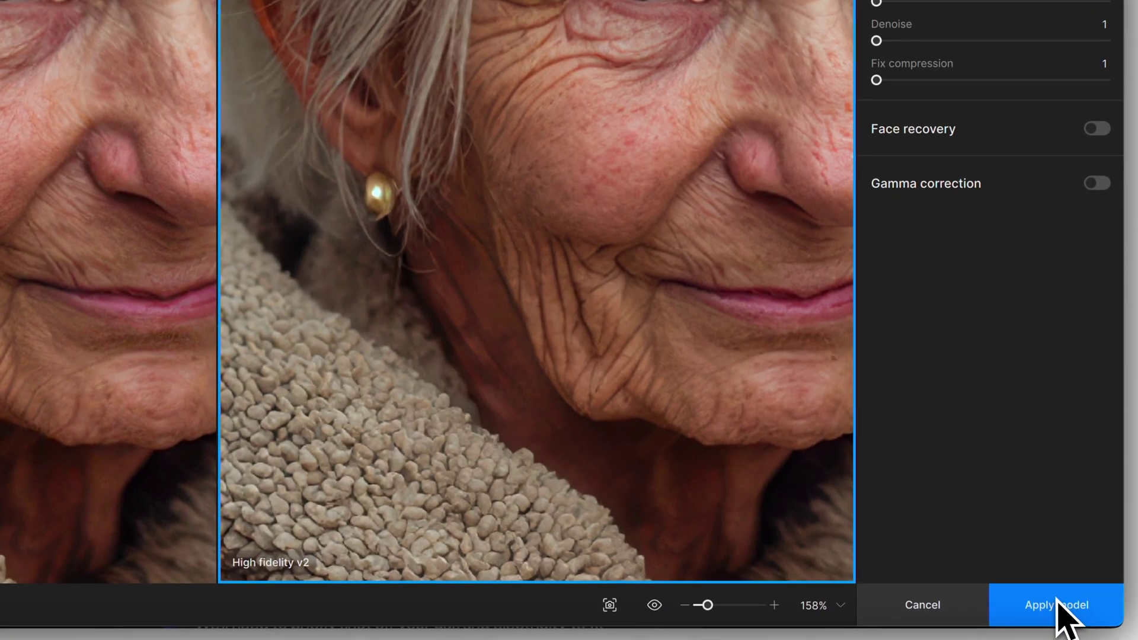
left_click(1064, 611)
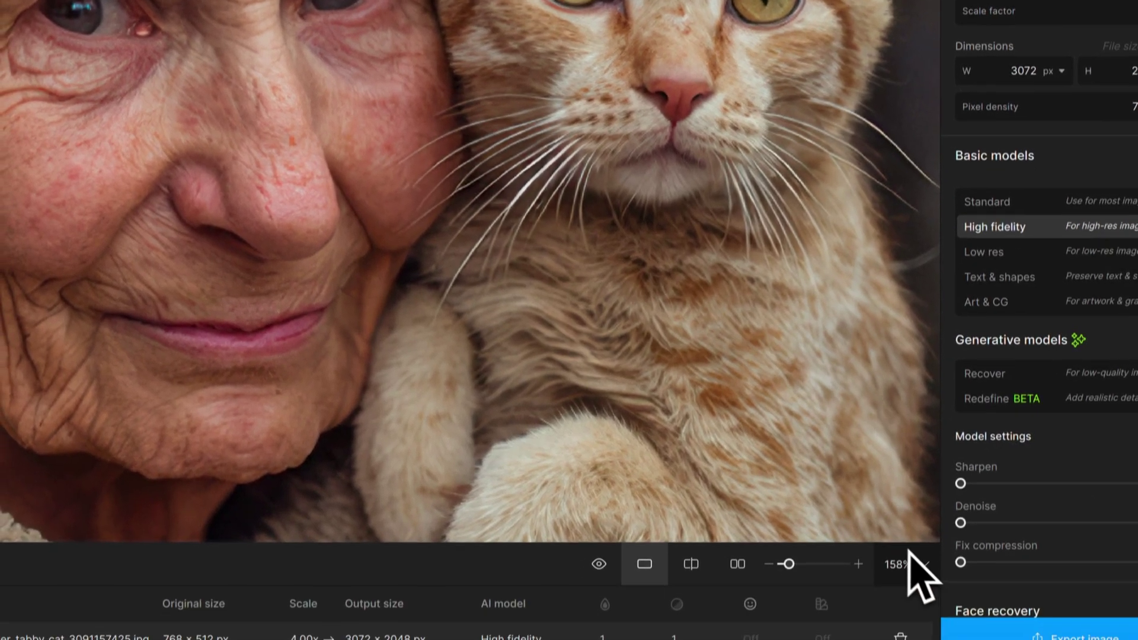
- Set the preview zoom to 100% and scroll down the settings panel
left_click(919, 614)
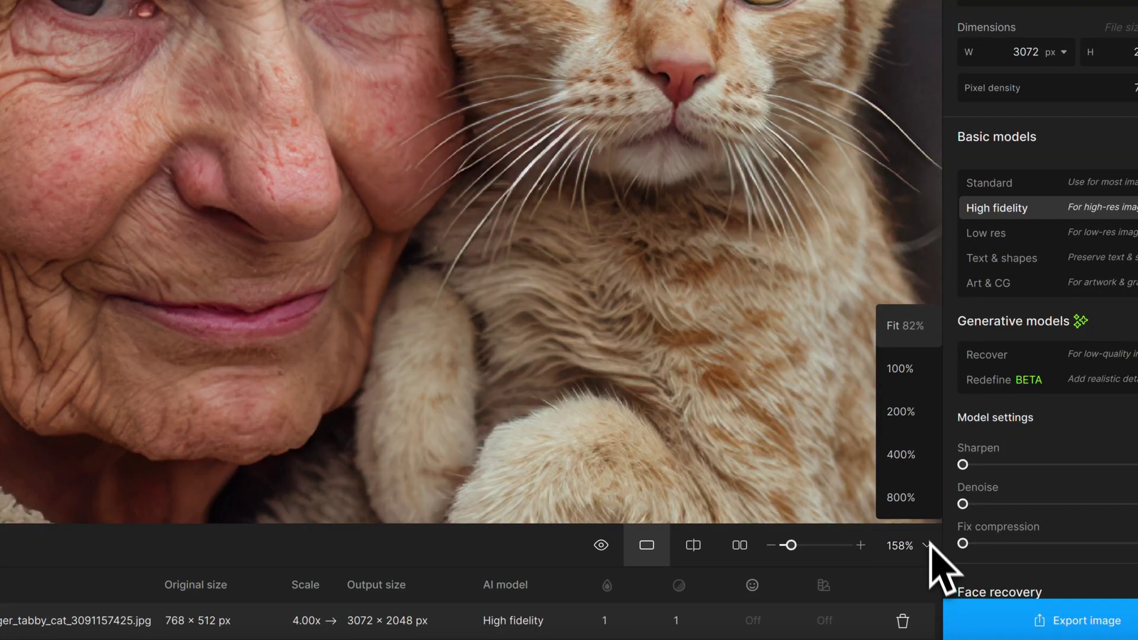
left_click(898, 368)
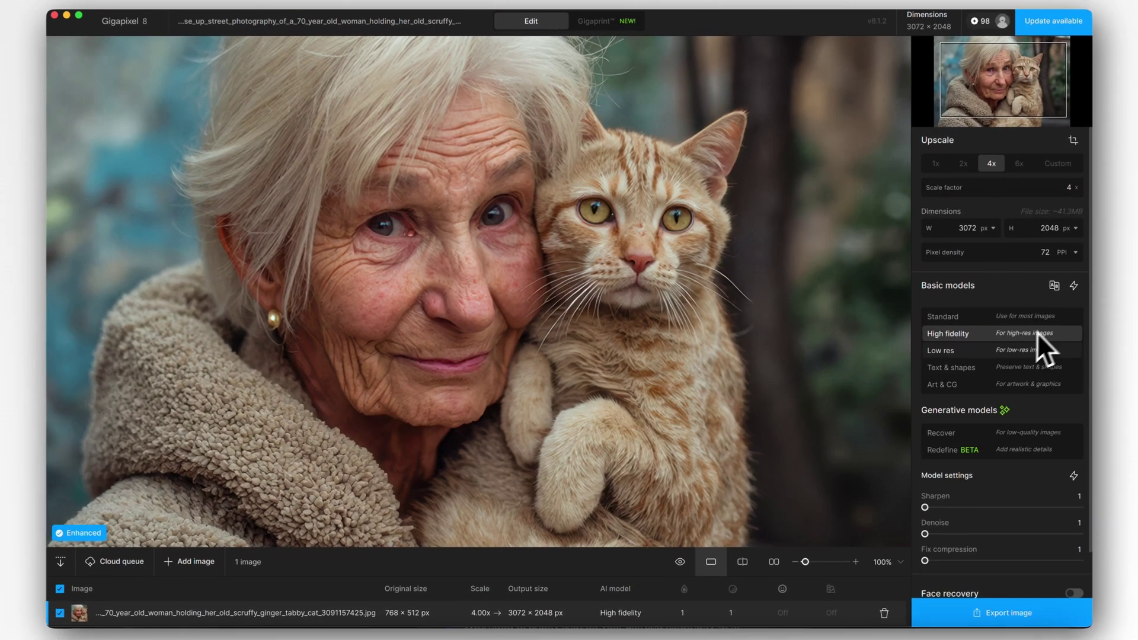
scroll(1005, 364, "down", 2)
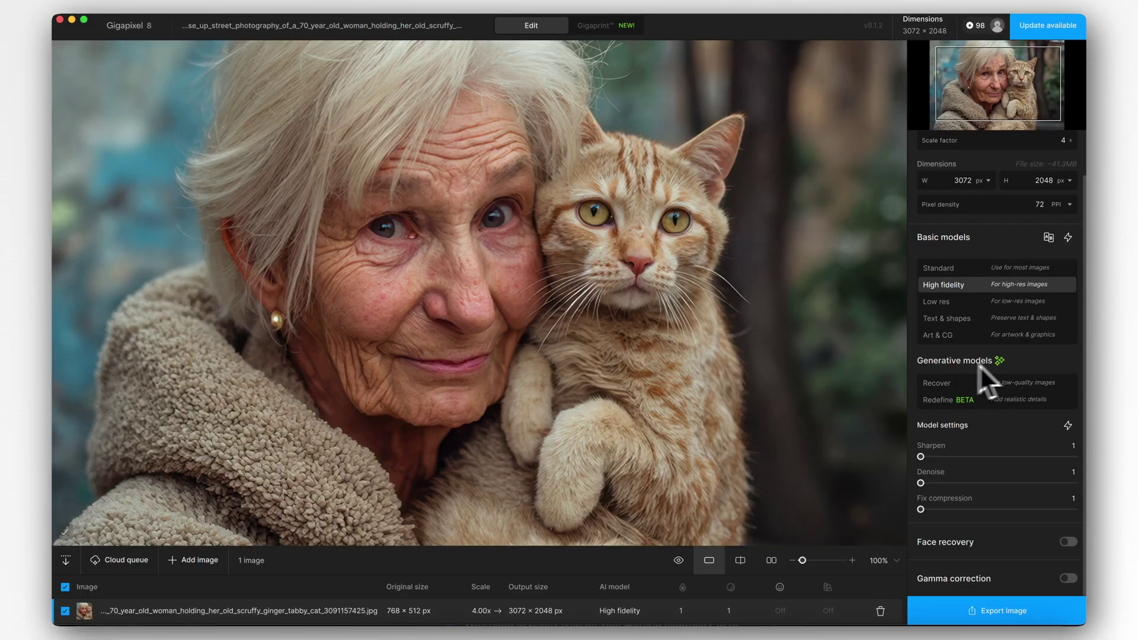
mouse_move(994, 365)
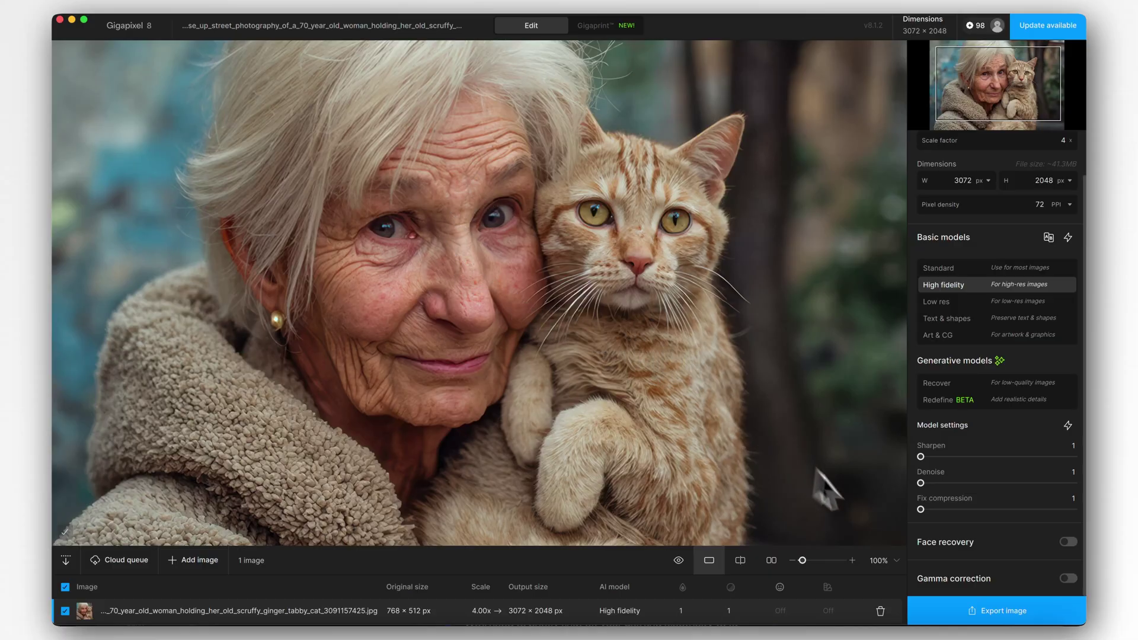
- Zoom to 154% and try Sharpen at 65 and 93 before settling on 45
left_click_drag(802, 560, 806, 561)
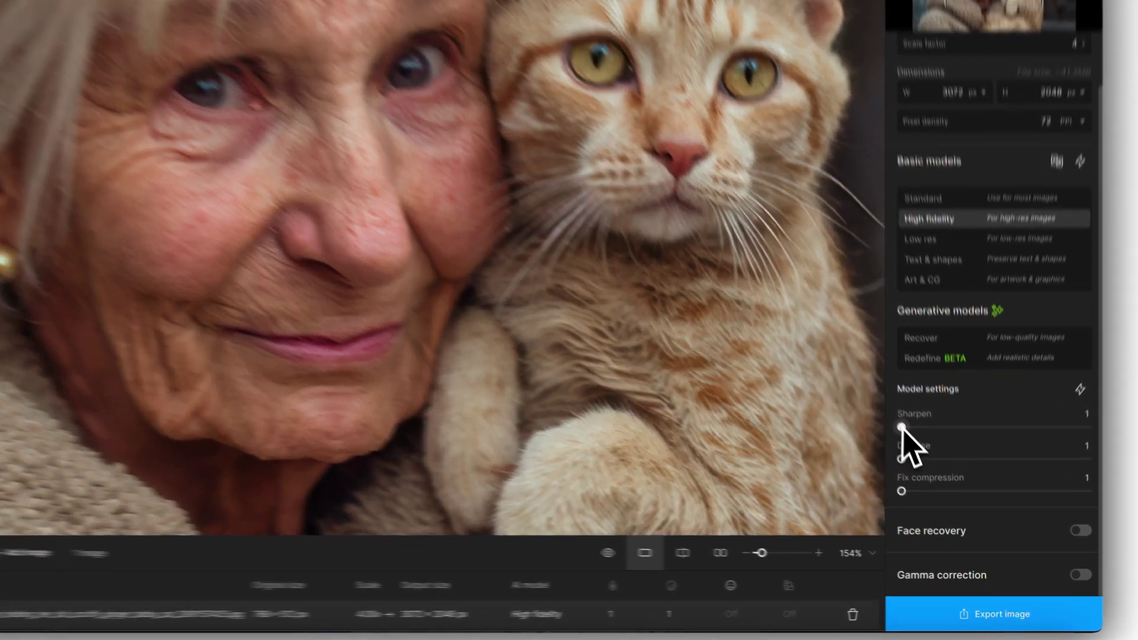
left_click_drag(902, 428, 1022, 427)
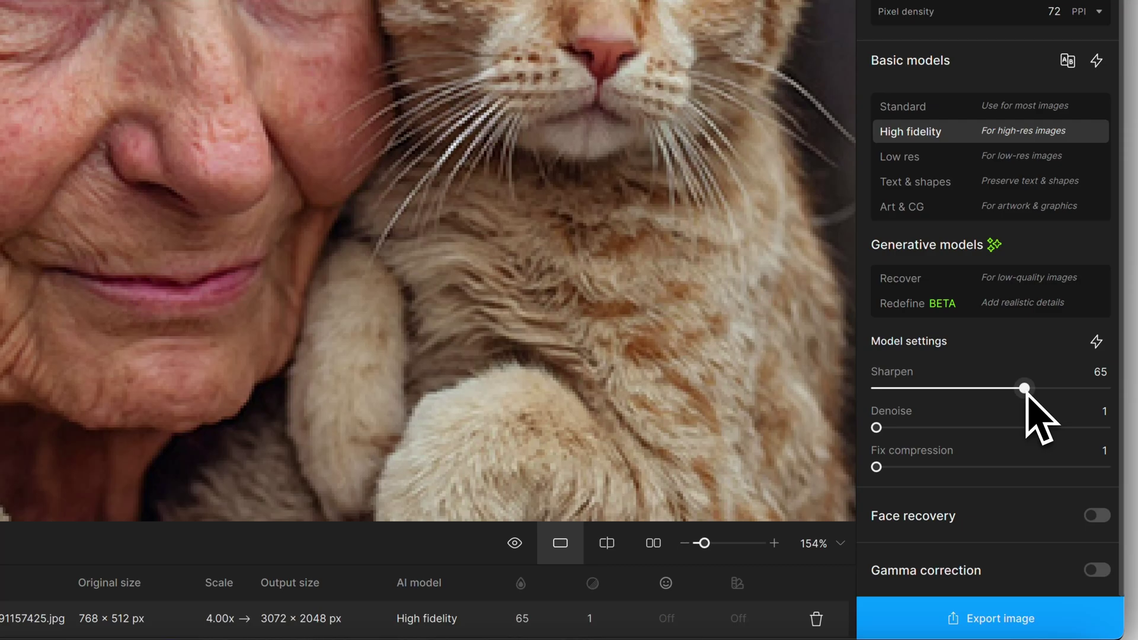
left_click_drag(1027, 393, 1093, 392)
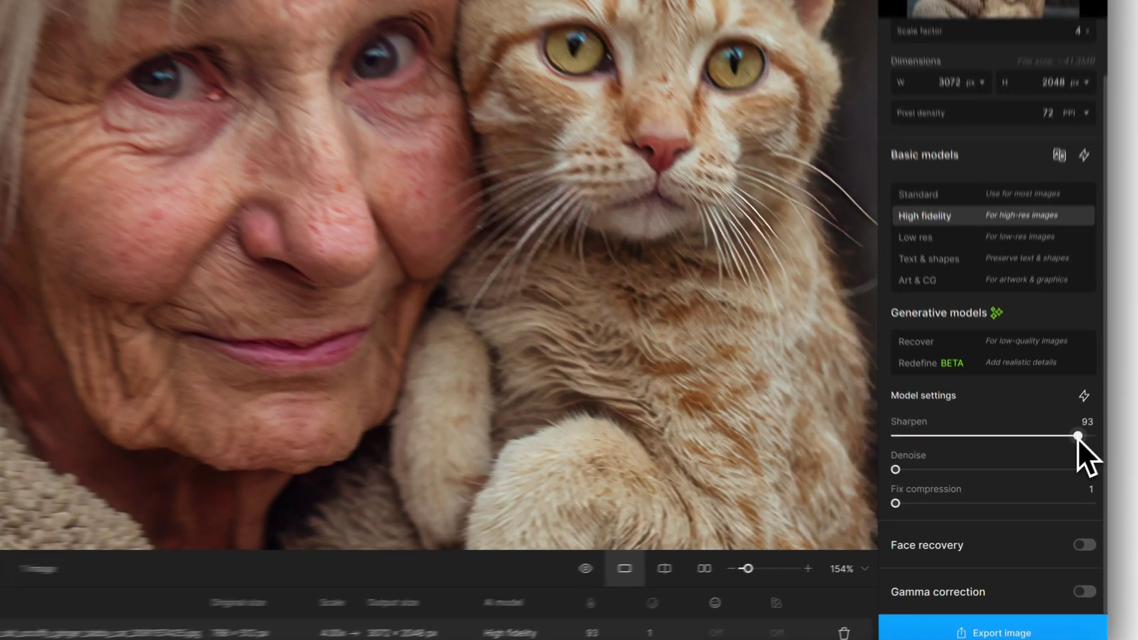
left_click_drag(1062, 458, 913, 443)
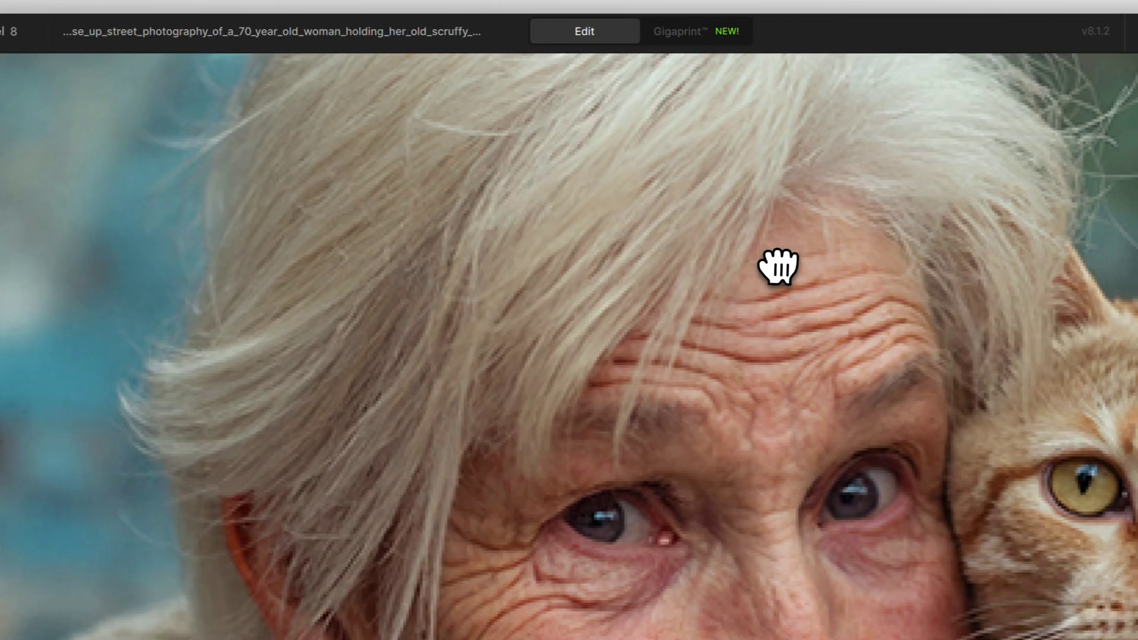
- Pan over the cat's face, mouth and paws and the woman to check detail at Sharpen 16
left_click_drag(923, 264, 492, 356)
left_click_drag(334, 356, 274, 120)
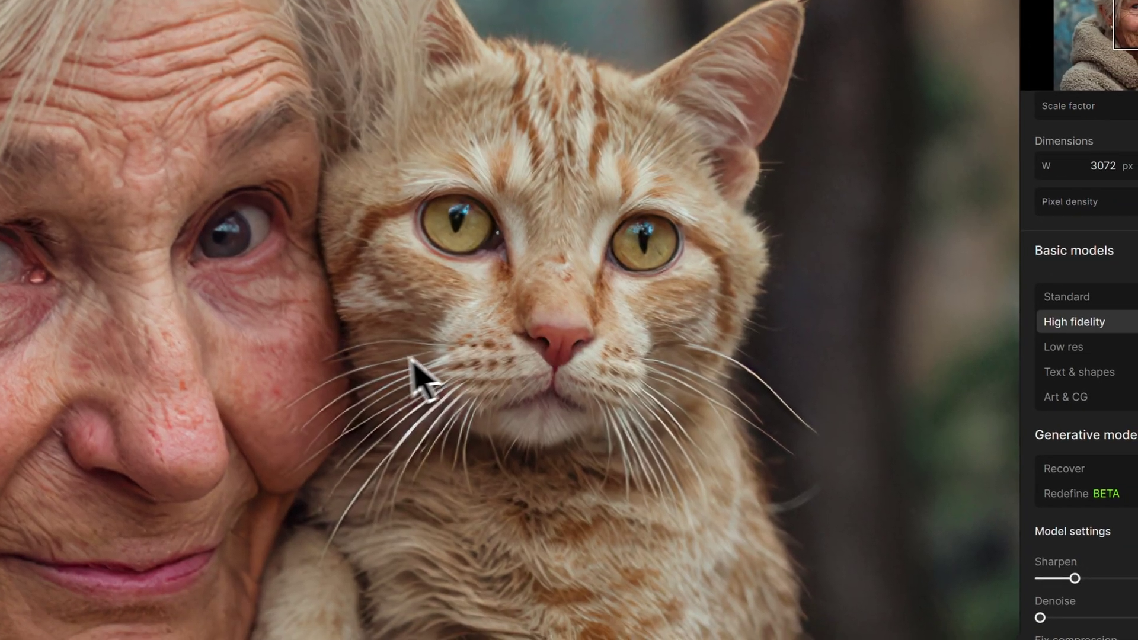
left_click_drag(454, 406, 642, 222)
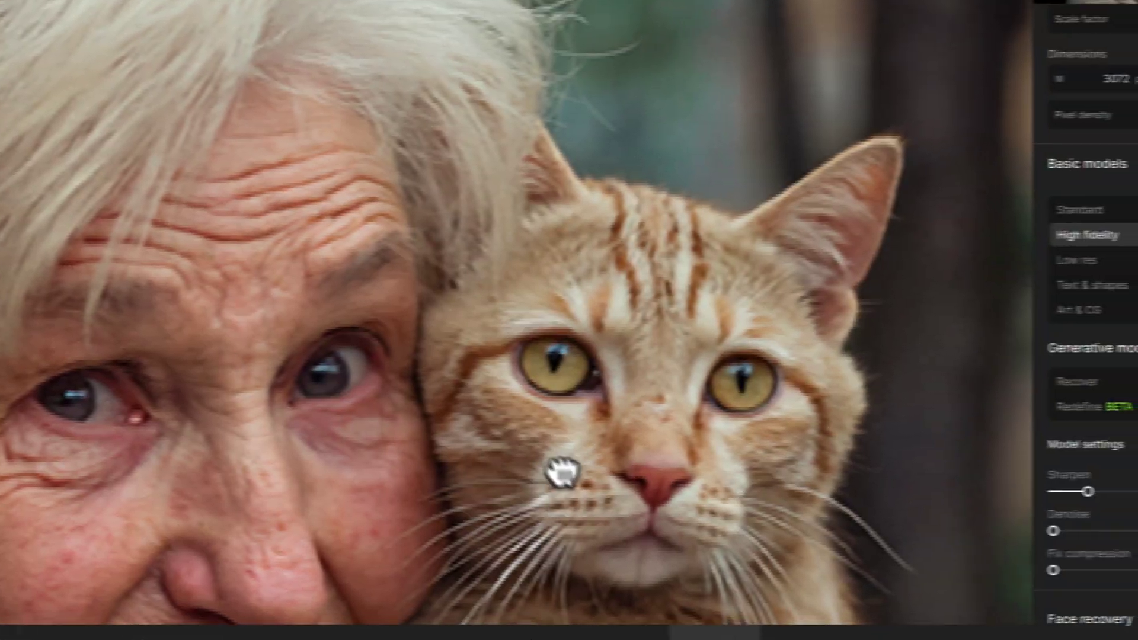
left_click_drag(785, 482, 765, 148)
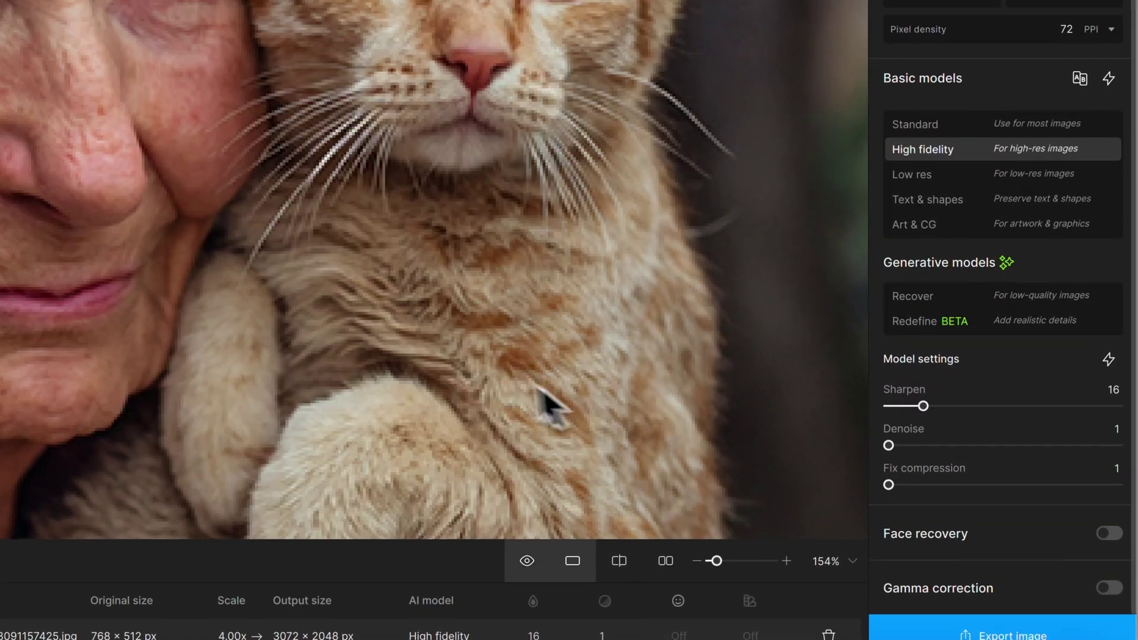
left_click_drag(568, 420, 567, 284)
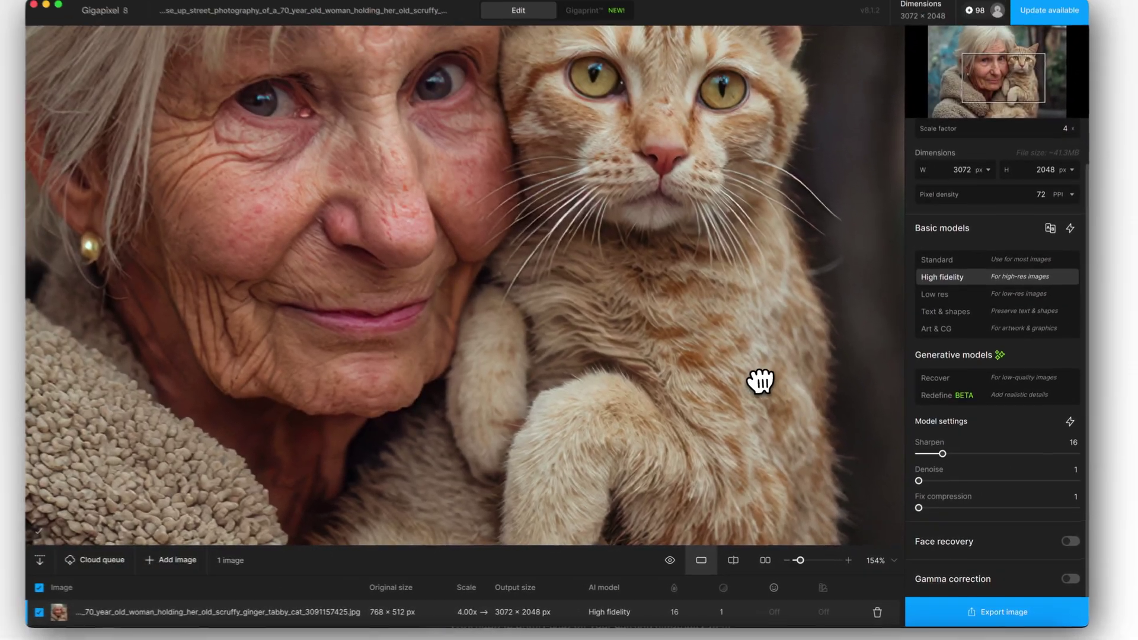
scroll(782, 367, "down", 5)
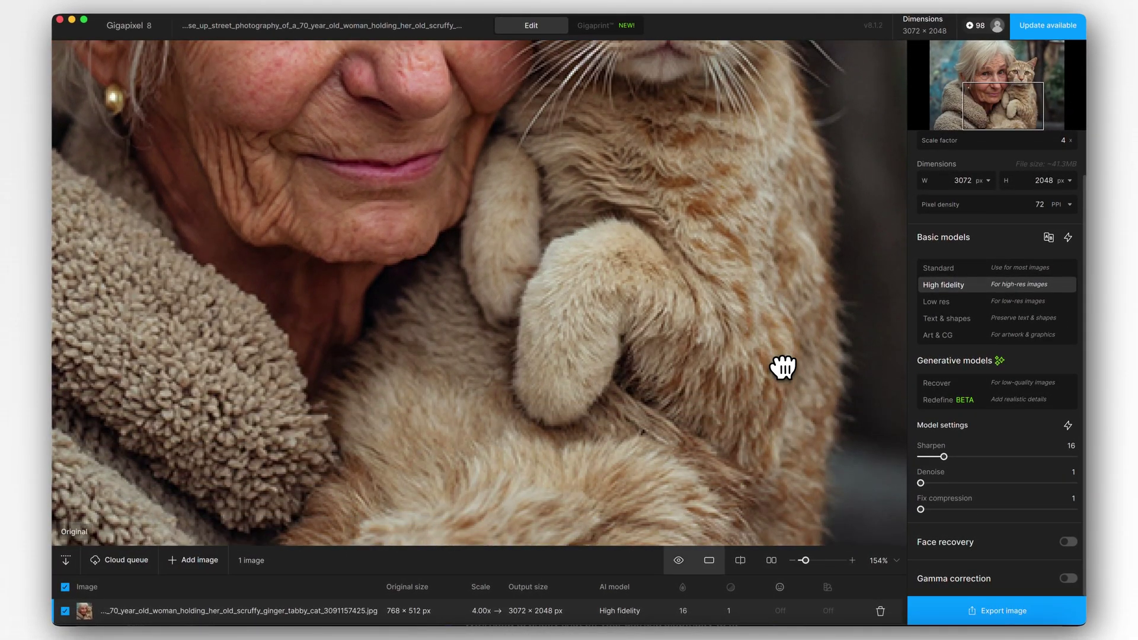
scroll(782, 367, "up", 5)
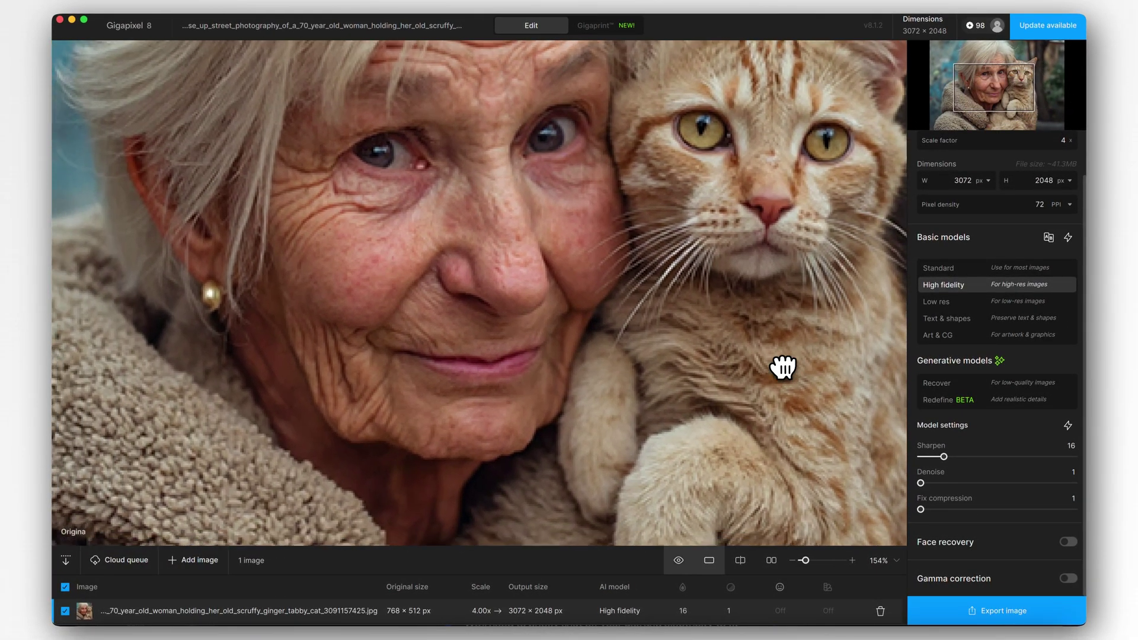